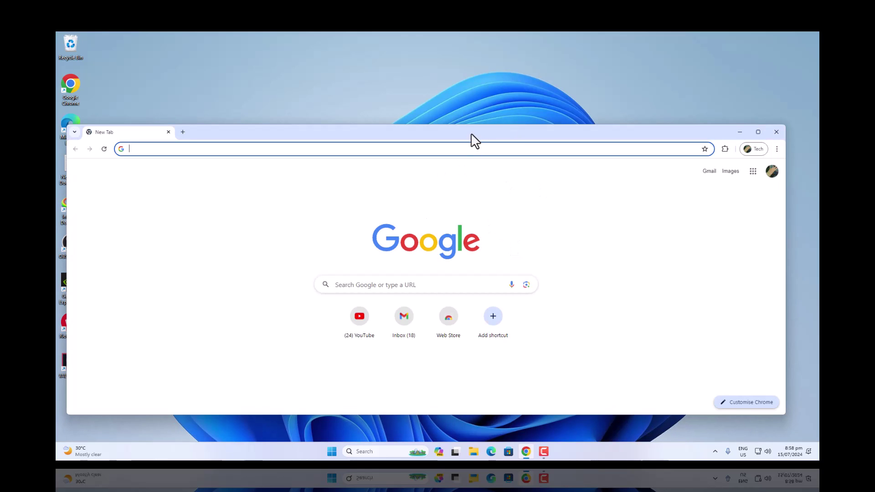
Step: Search Google for 'rufus' and open the official rufus.ie website
left_click_drag(472, 134, 474, 82)
left_click(474, 97)
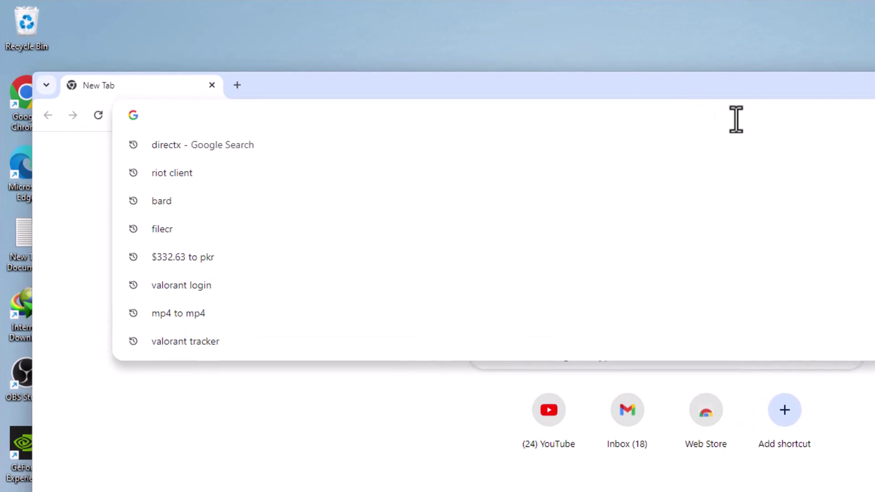
type("f")
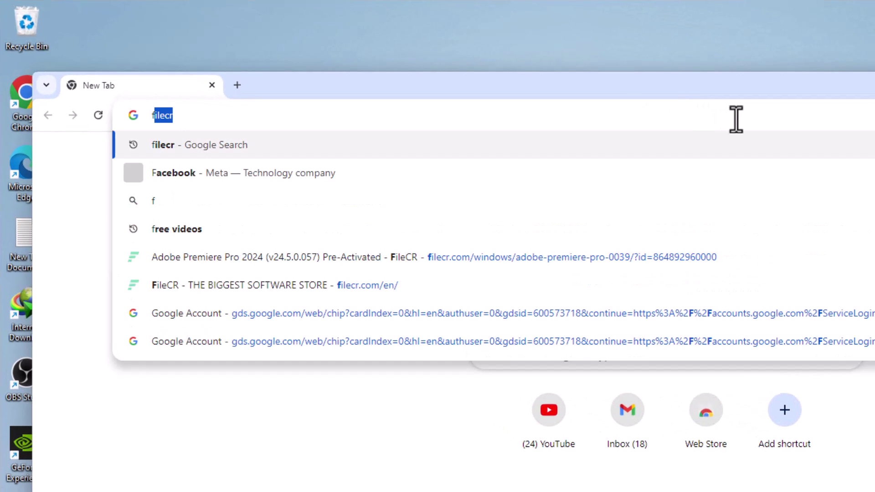
type("r")
key("BackSpace")
key("BackSpace")
type("rufus")
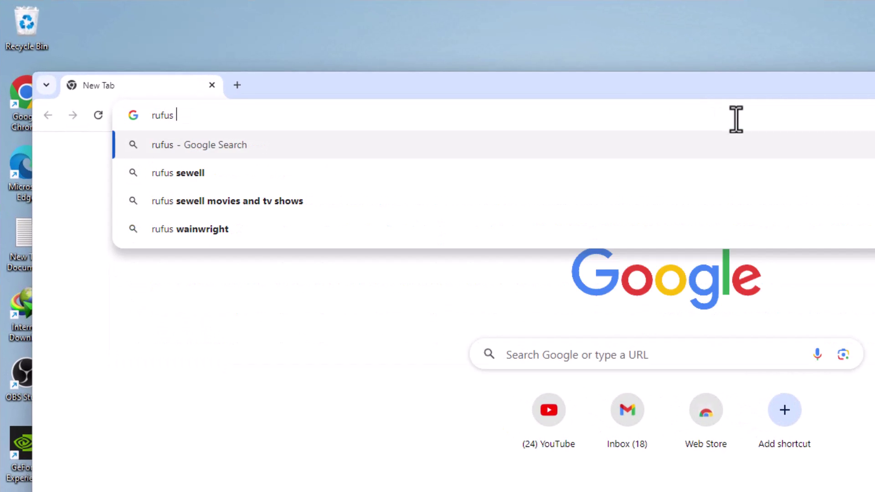
key("Return")
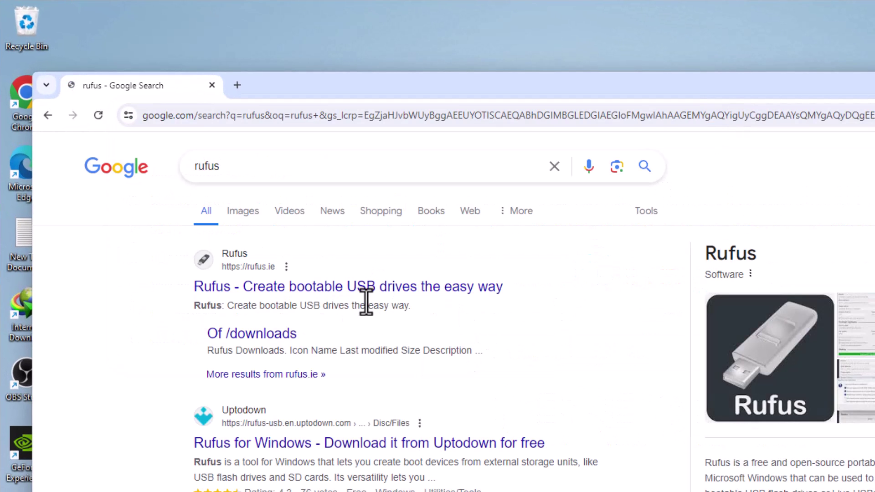
left_click(324, 296)
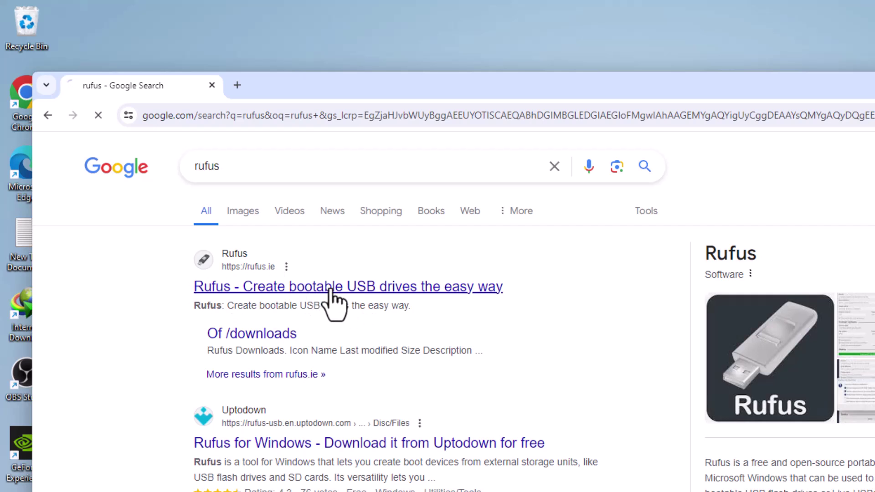
Step: Download rufus-4.5.exe, launch it, and close Chrome
scroll(354, 251, "down", 9)
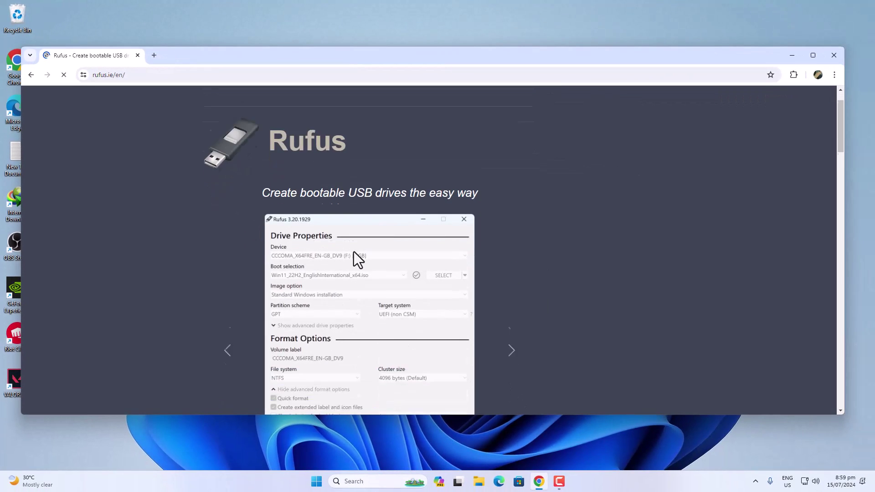
scroll(357, 249, "down", 2)
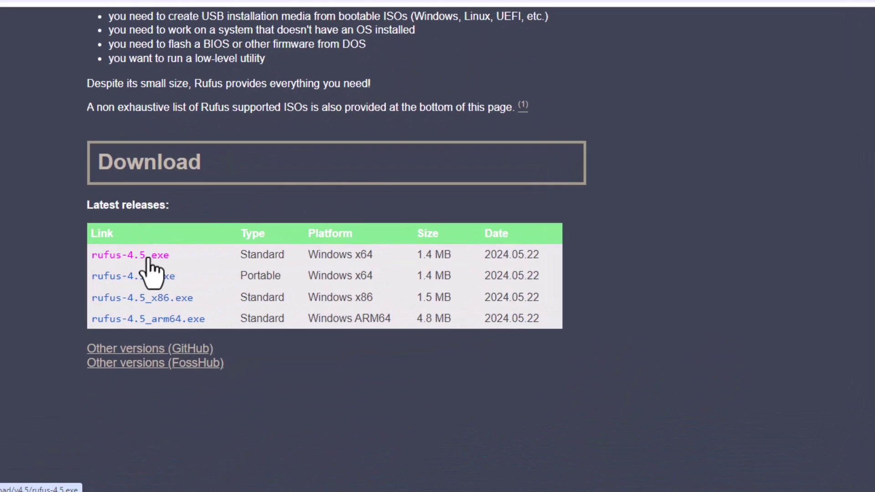
left_click(163, 264)
left_click(422, 293)
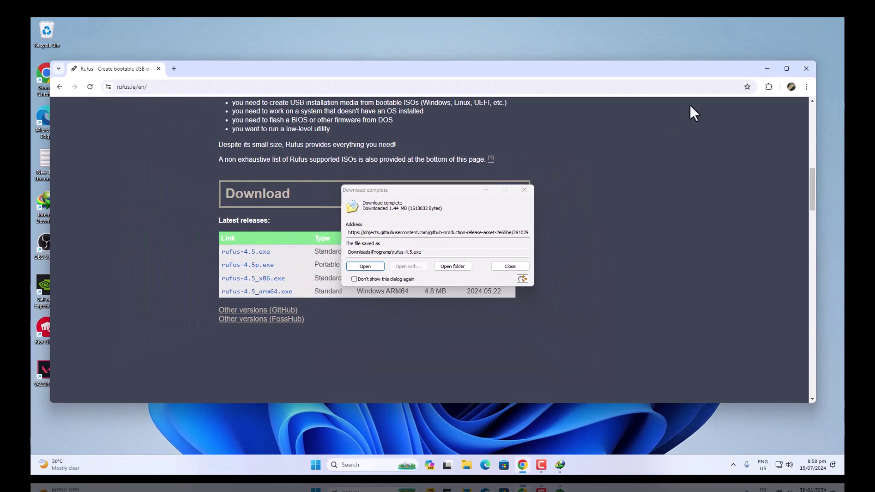
left_click(551, 212)
left_click(806, 69)
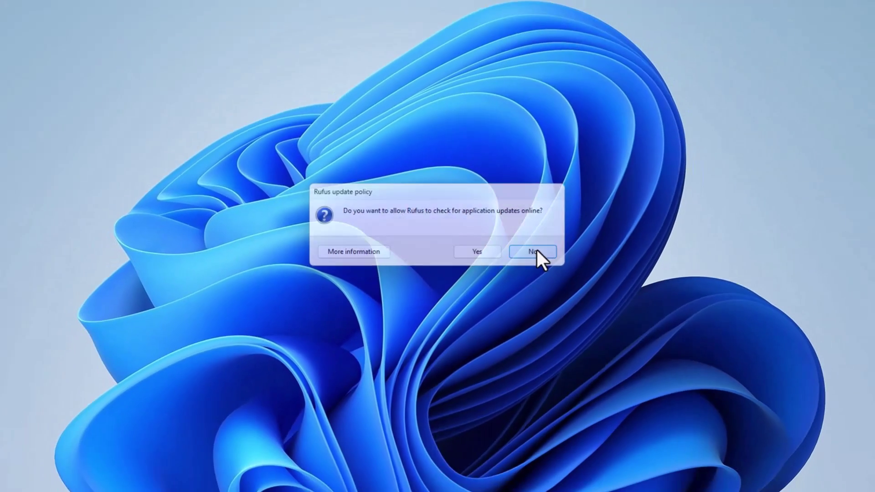
Step: Decline Rufus online update checks and keep the 32 GB USB drive as the device
left_click(583, 254)
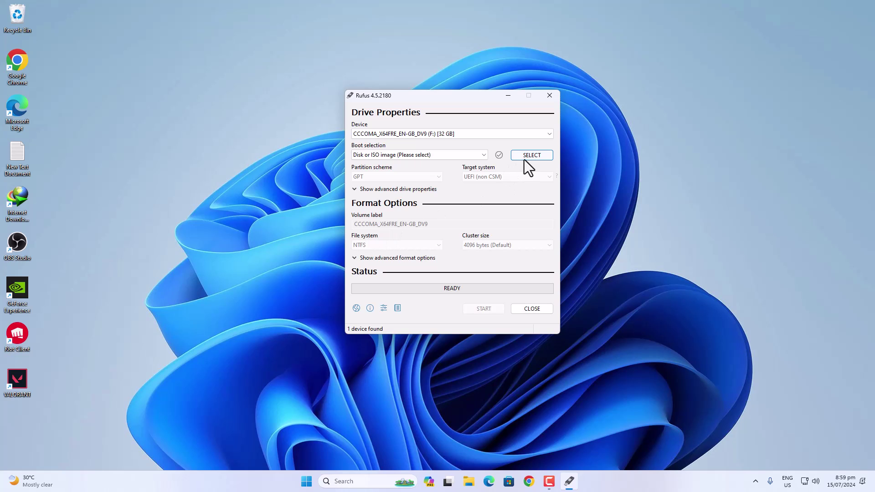
left_click(532, 136)
left_click(532, 136)
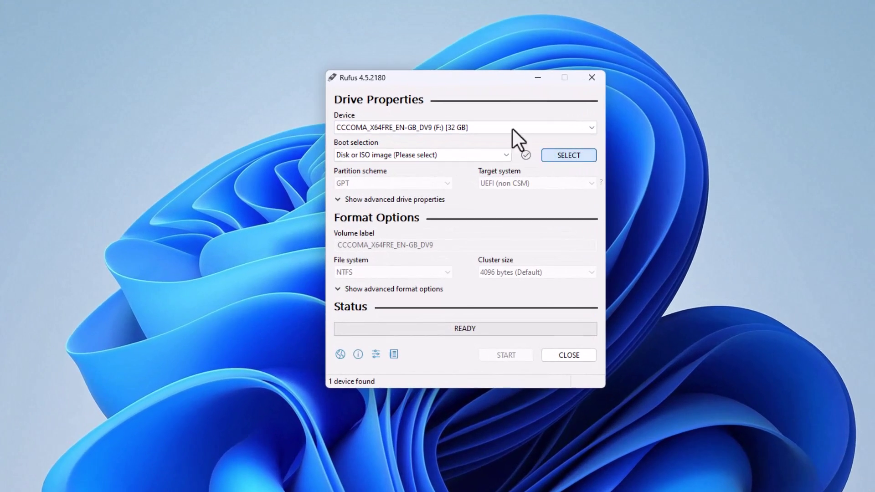
left_click(505, 129)
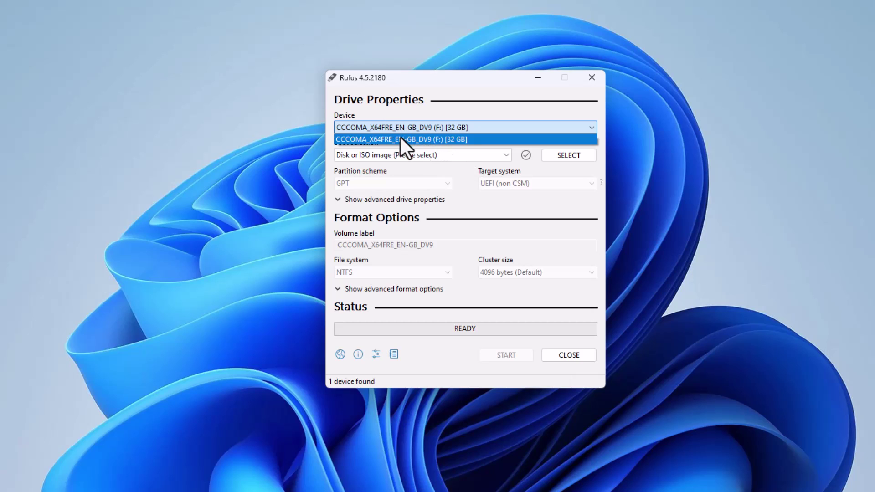
left_click(442, 136)
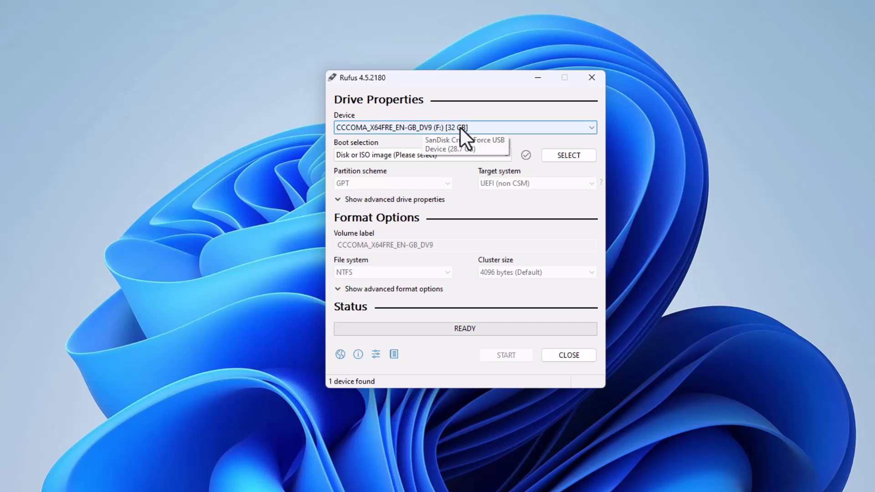
Step: Browse for a disk image, then cancel without selecting one
left_click(562, 155)
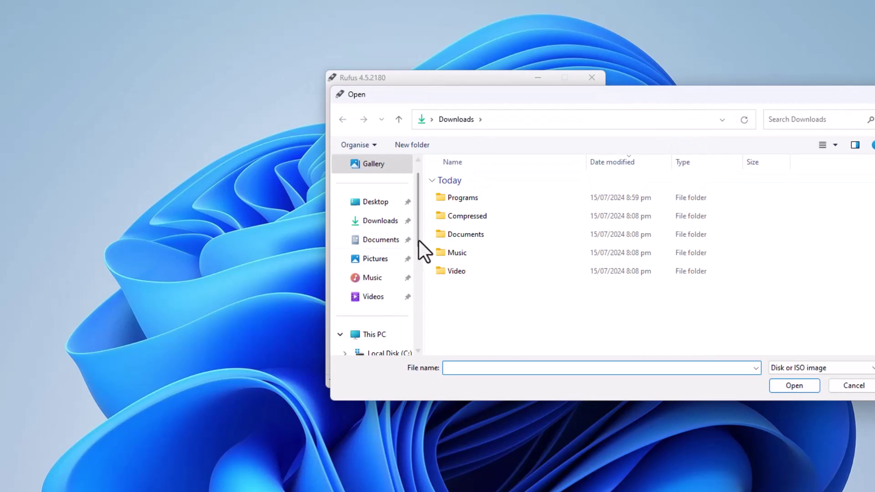
scroll(410, 255, "down", 2)
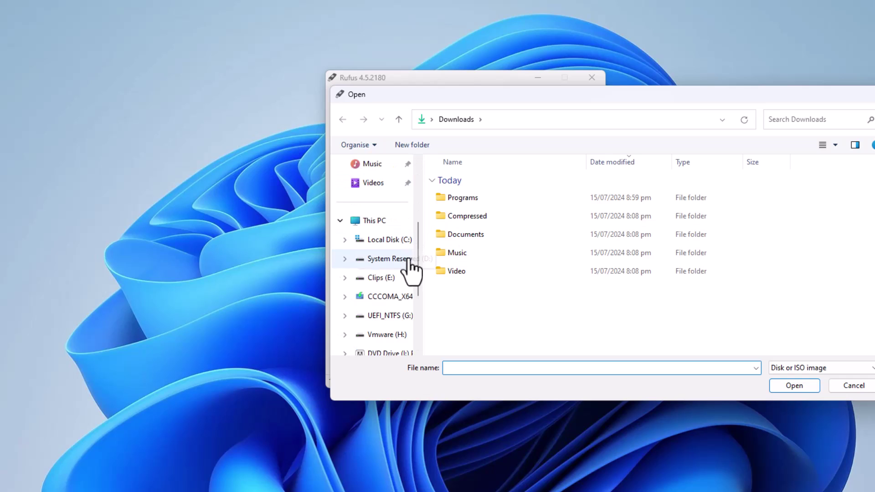
left_click(854, 386)
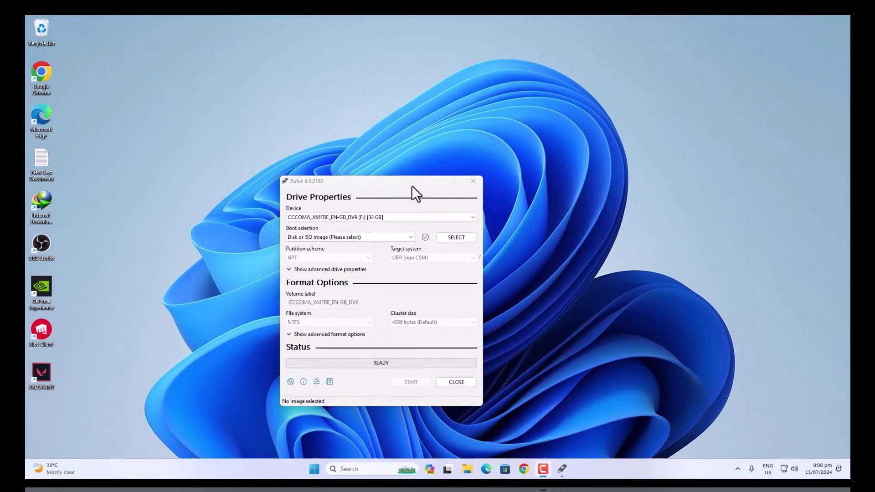
Step: In a new Chrome window, search 'microsoft windows 11 iso' and open Microsoft's Download Windows 11 page
left_click_drag(412, 186, 696, 194)
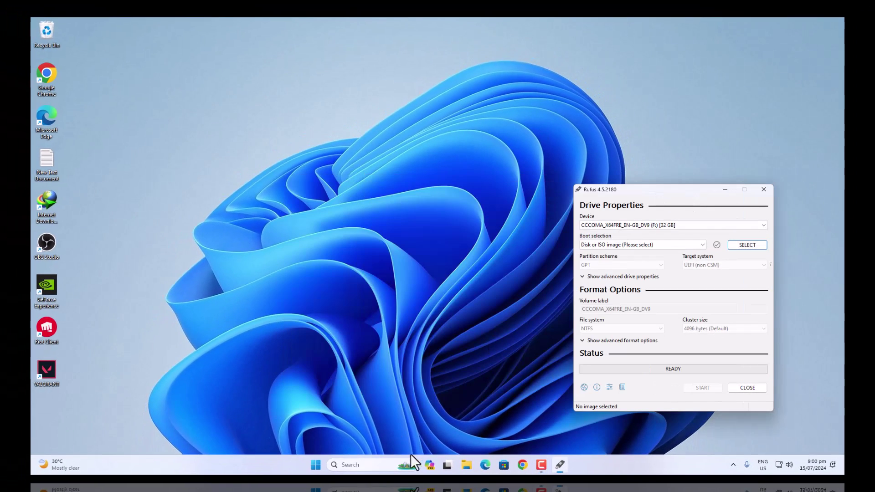
left_click(523, 465)
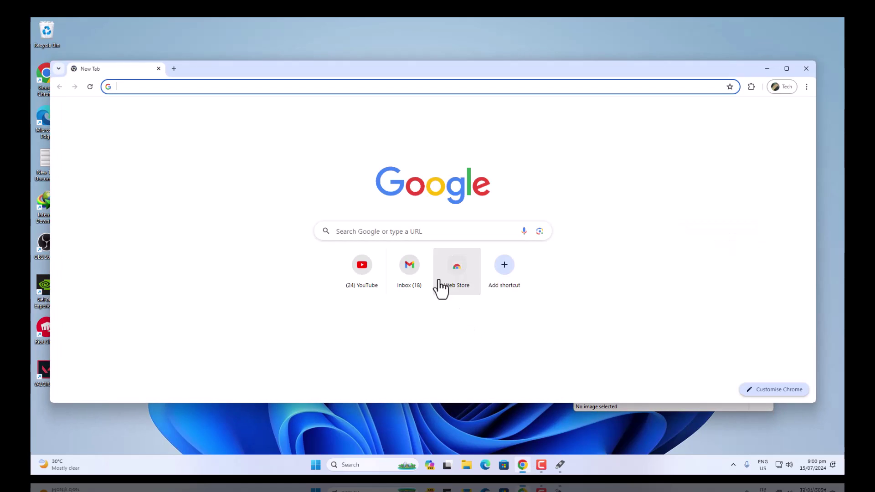
left_click(374, 91)
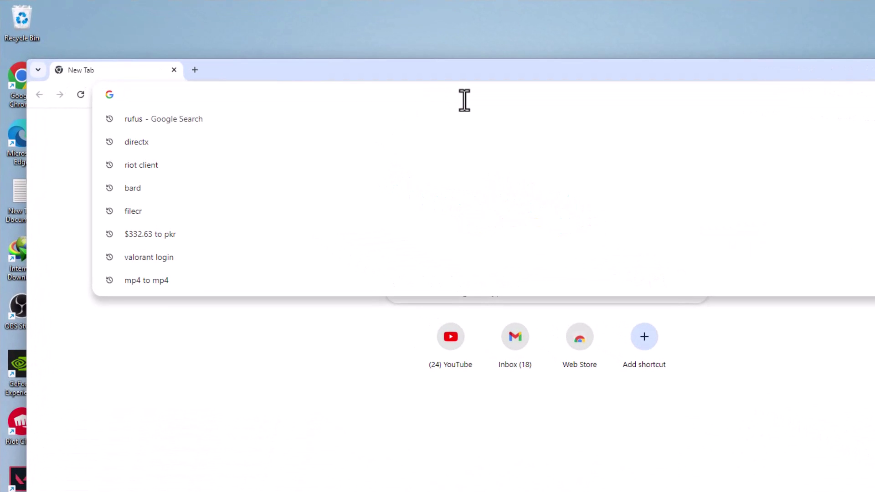
type("mic")
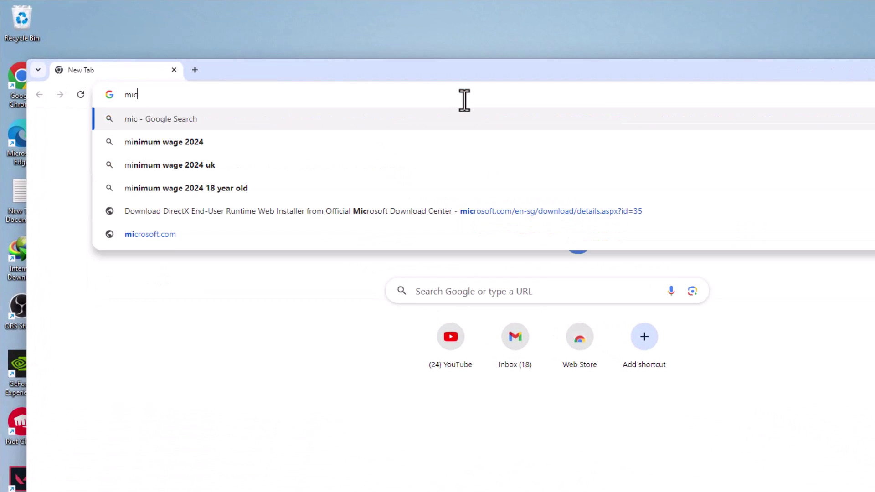
type("rosoft windows ")
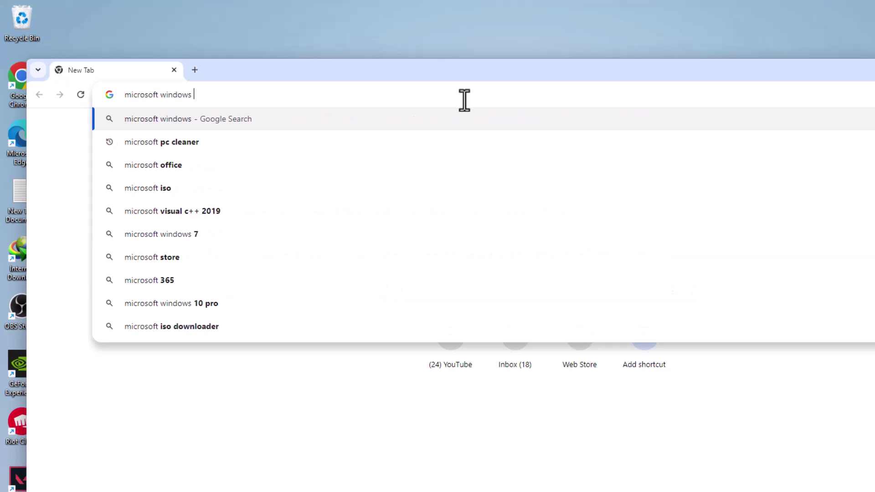
type("11 iso")
key("Return")
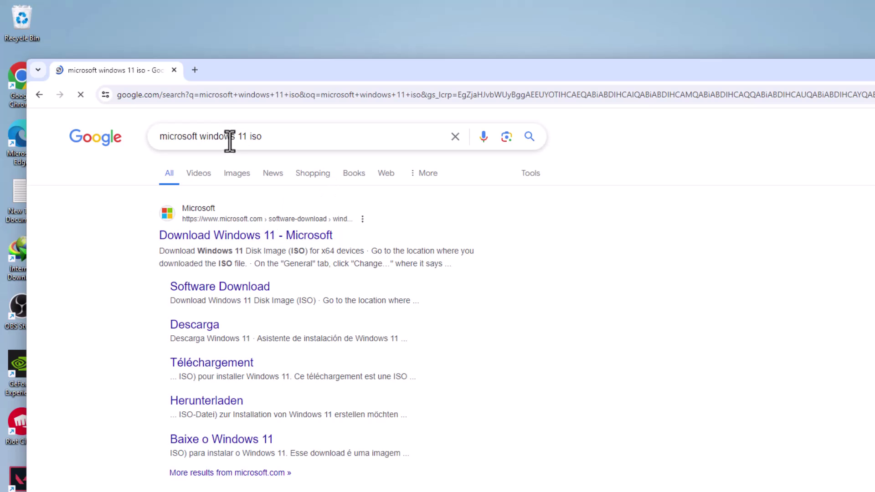
left_click_drag(267, 137, 186, 137)
left_click(98, 218)
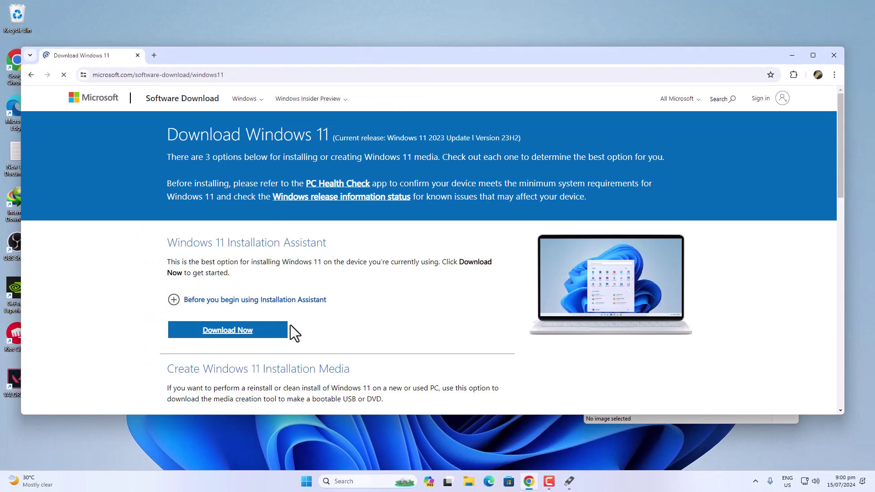
Step: Expand and read the Windows 11 Installation Assistant requirements list
scroll(291, 325, "down", 2)
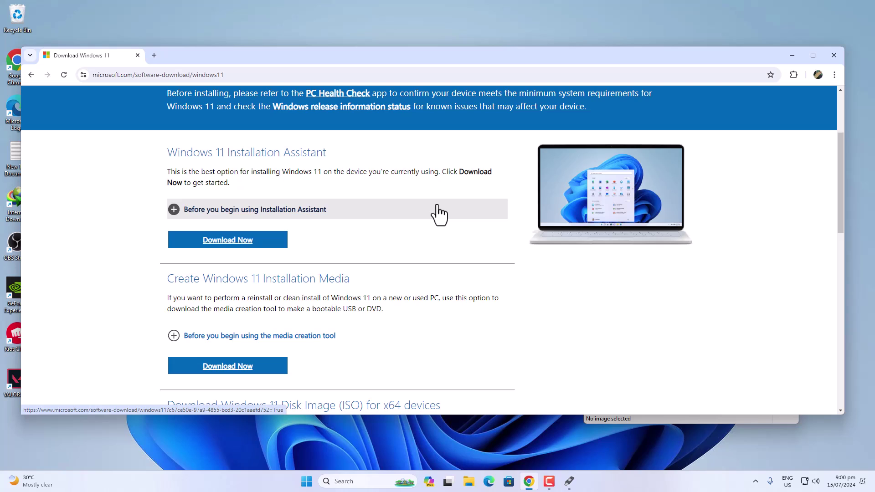
left_click(234, 241)
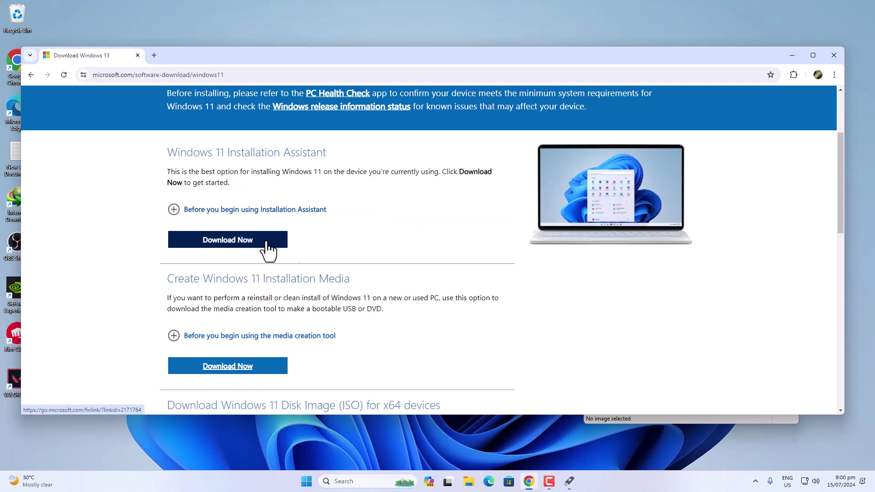
left_click(175, 217)
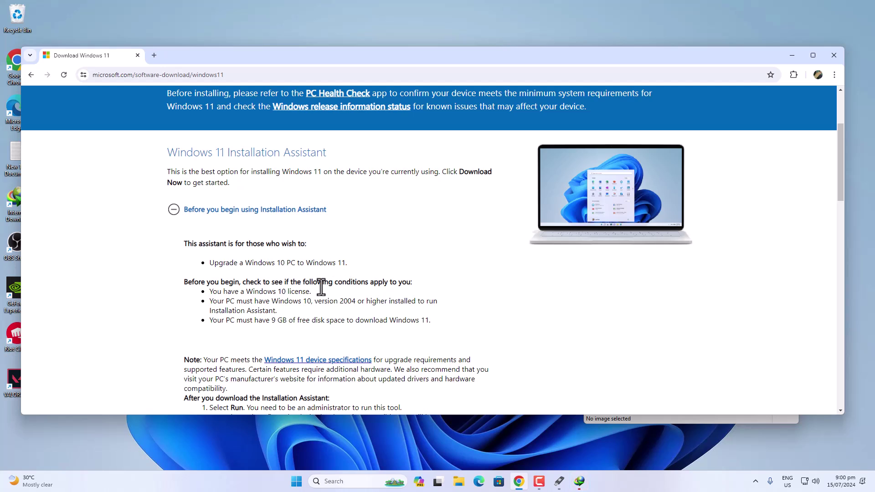
scroll(320, 311, "down", 3)
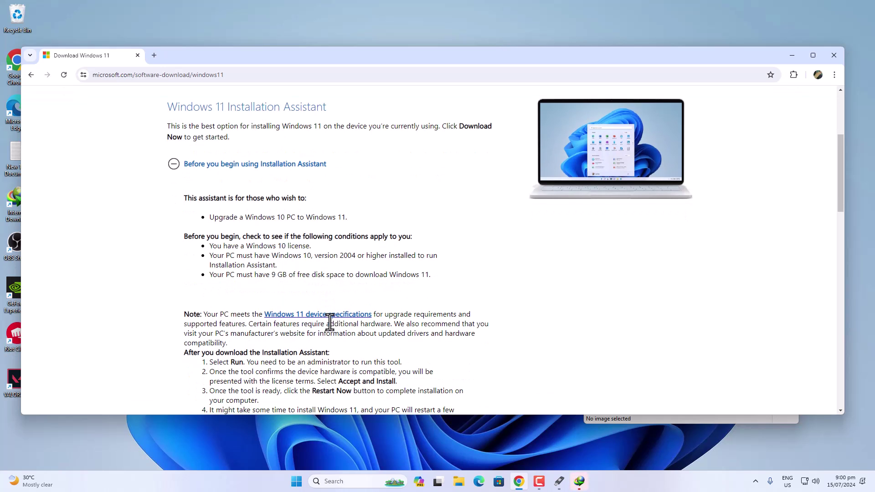
left_click_drag(184, 145, 395, 193)
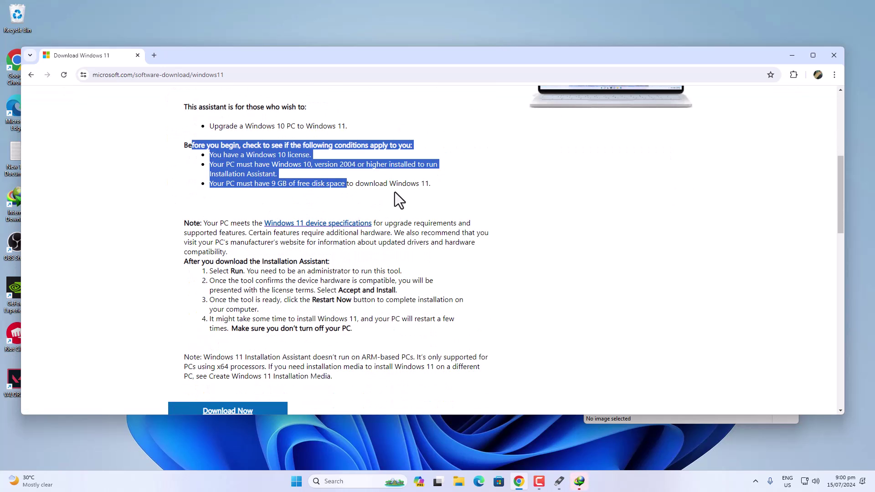
left_click(394, 192)
scroll(264, 290, "down", 2)
scroll(247, 295, "down", 3)
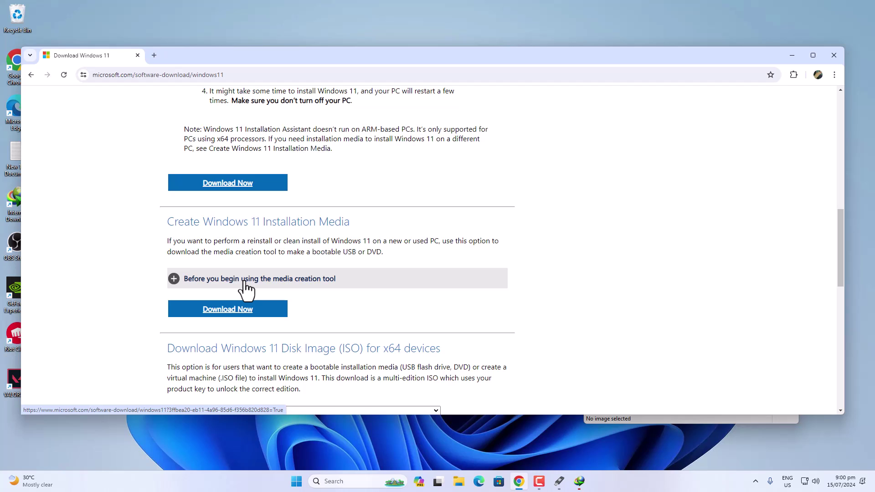
scroll(247, 290, "down", 3)
left_click_drag(218, 211, 388, 213)
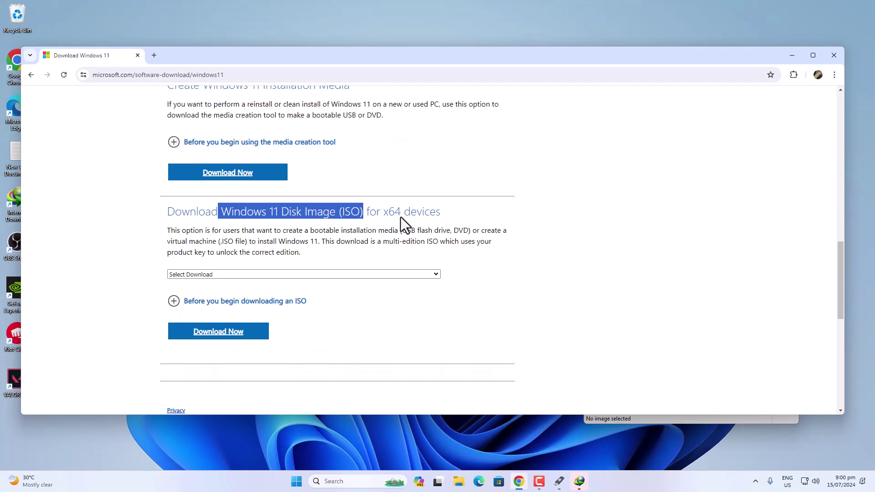
Step: Choose Windows 11 (multi-edition ISO for x64 devices) and expand 'Before you begin downloading an ISO'
left_click(212, 274)
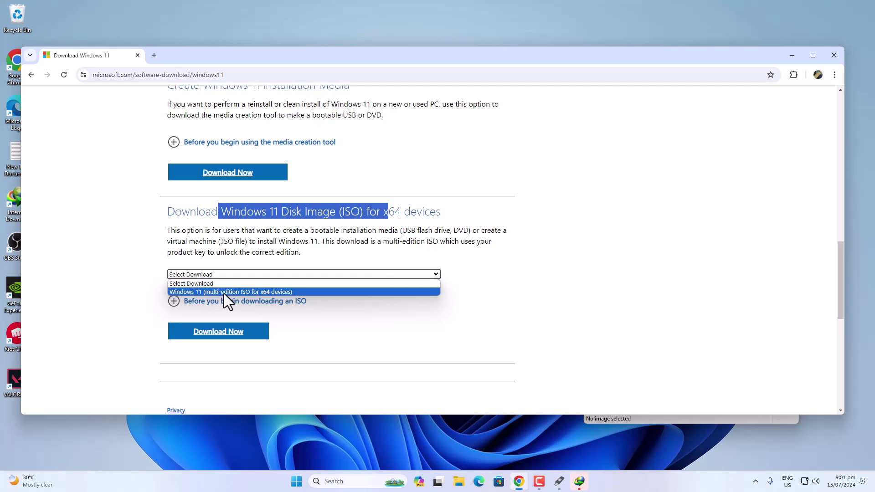
left_click(228, 292)
left_click(207, 274)
left_click(208, 289)
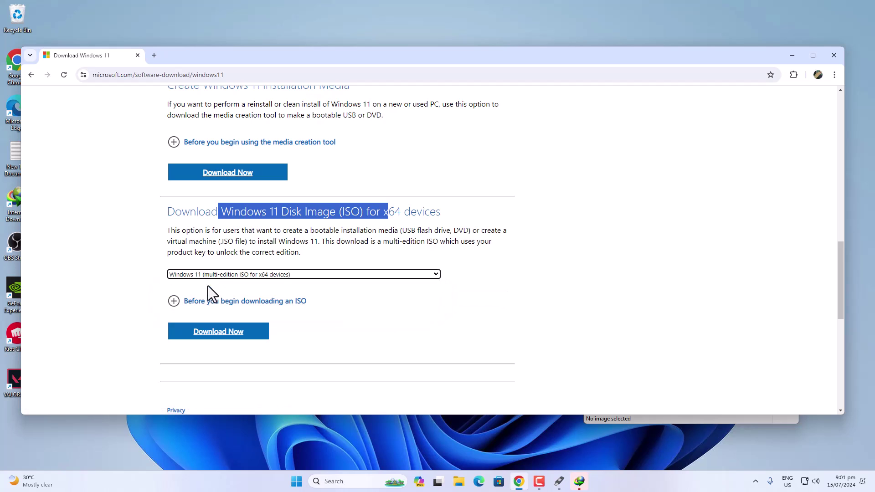
left_click(208, 275)
left_click(208, 282)
left_click(209, 285)
left_click(223, 304)
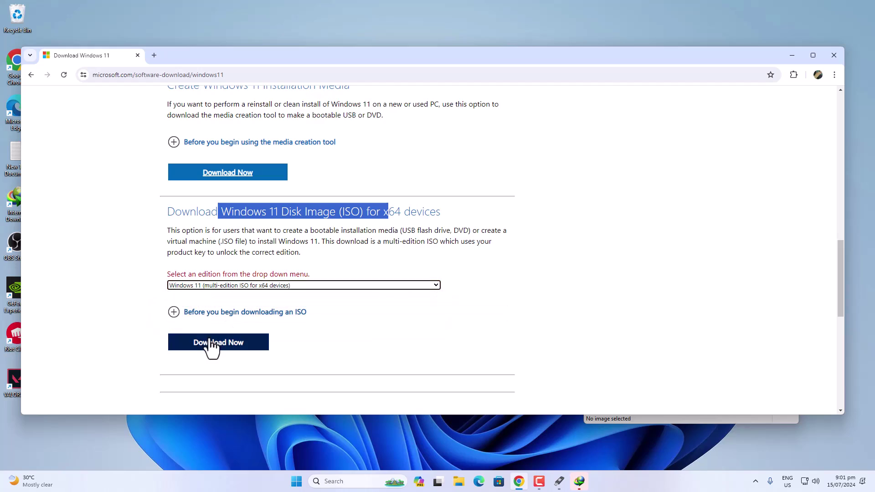
left_click(206, 312)
scroll(228, 319, "down", 4)
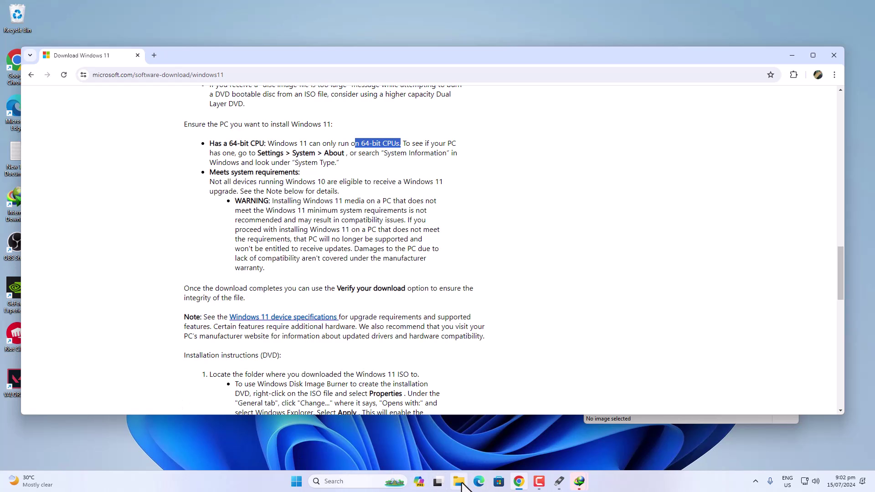
left_click(297, 480)
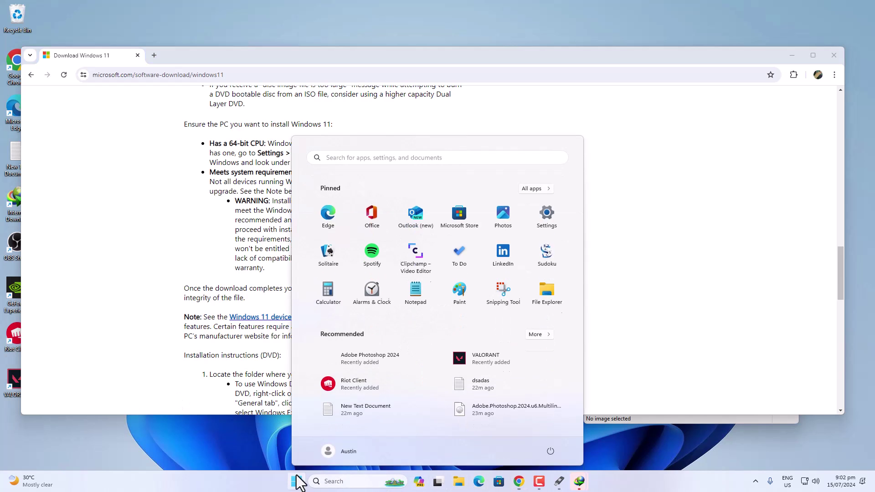
left_click(546, 226)
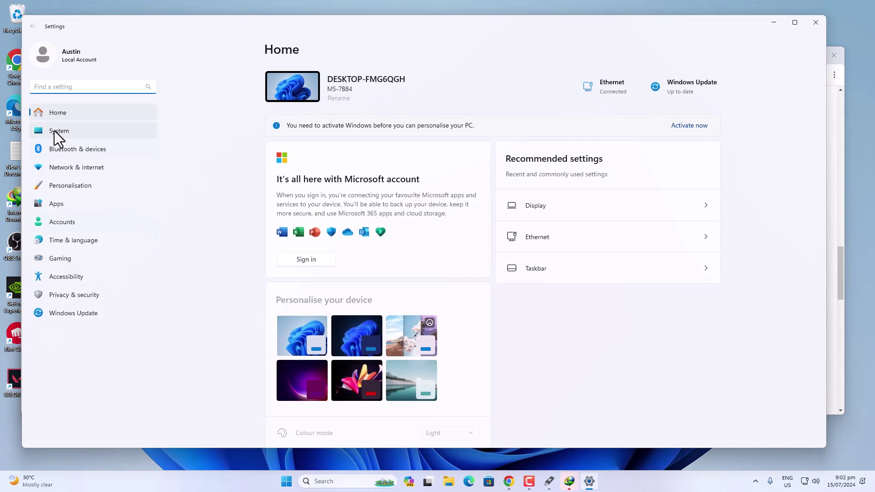
left_click(54, 132)
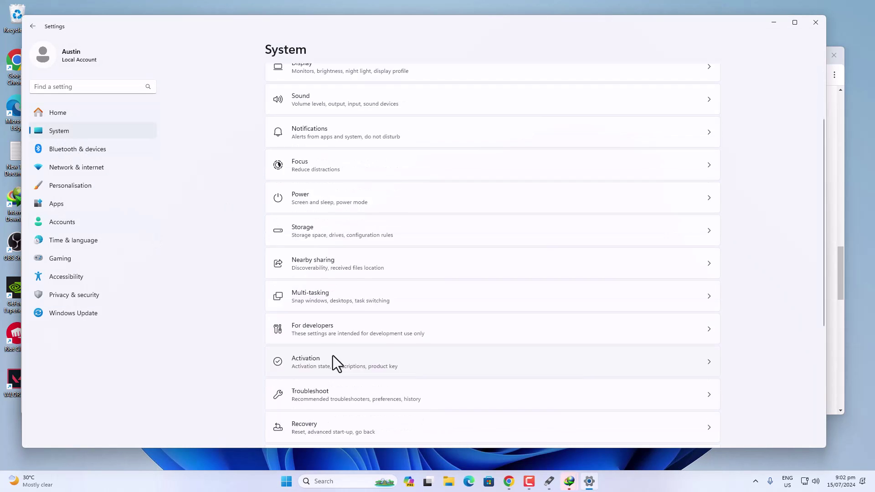
scroll(336, 364, "down", 5)
left_click(301, 417)
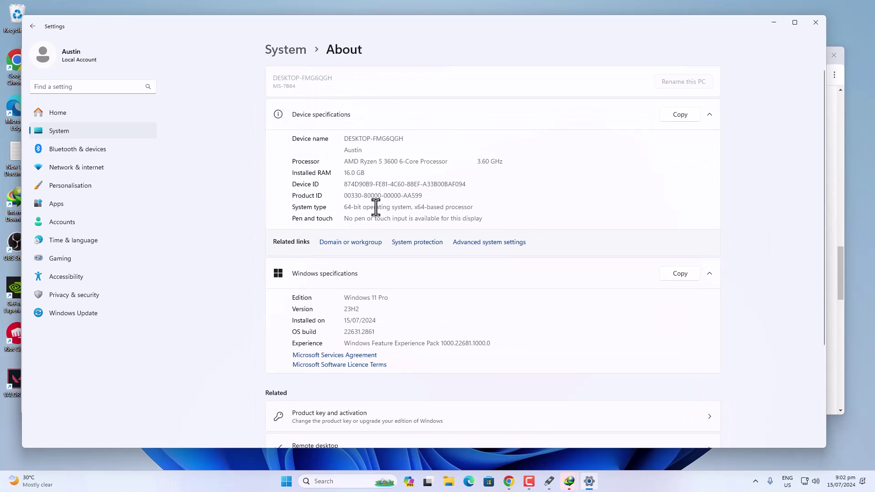
left_click_drag(344, 207, 469, 211)
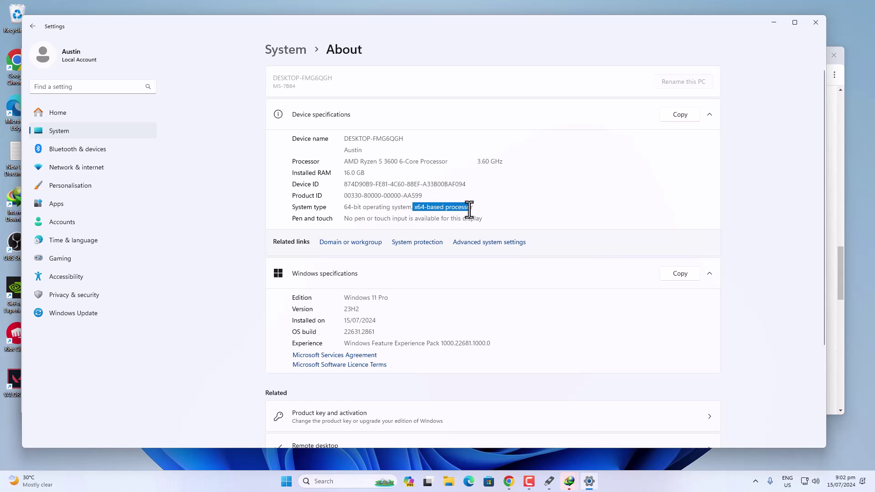
left_click(468, 210)
left_click_drag(418, 206, 490, 217)
Step: Return to the download page and submit the multi-edition ISO edition
left_click(819, 24)
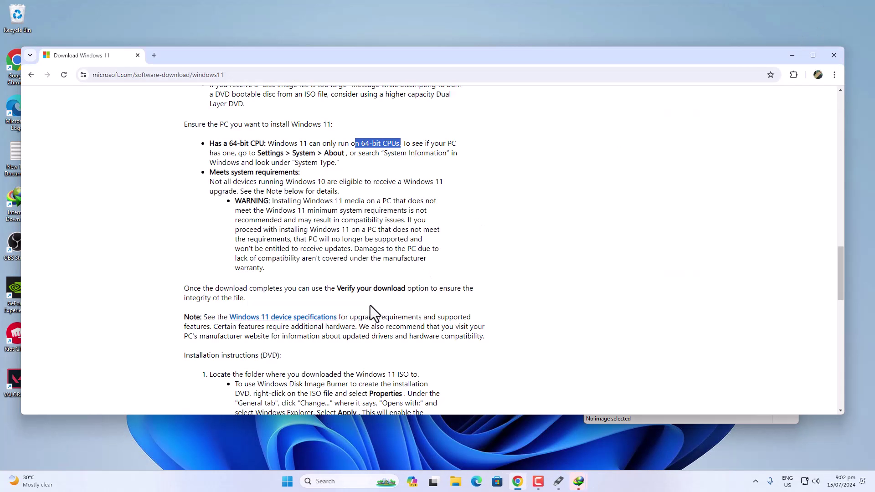
scroll(370, 306, "down", 10)
left_click(226, 258)
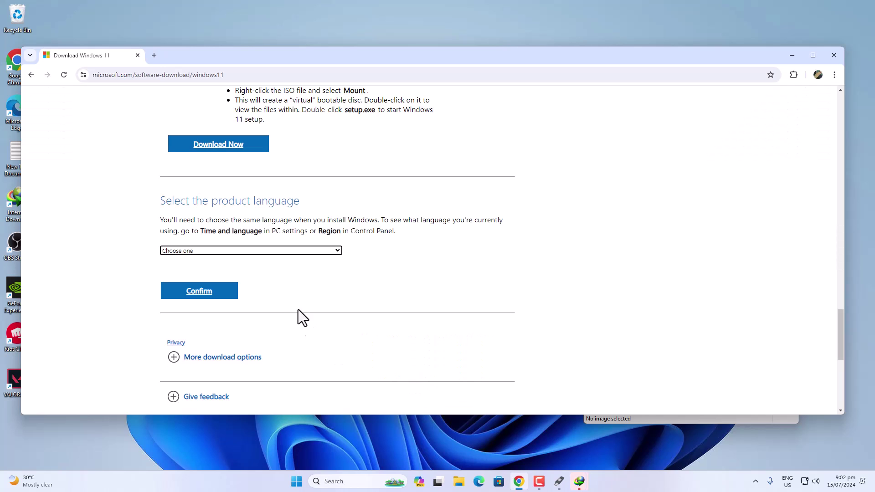
Step: Select English (United States) as the product language and confirm it
left_click(202, 250)
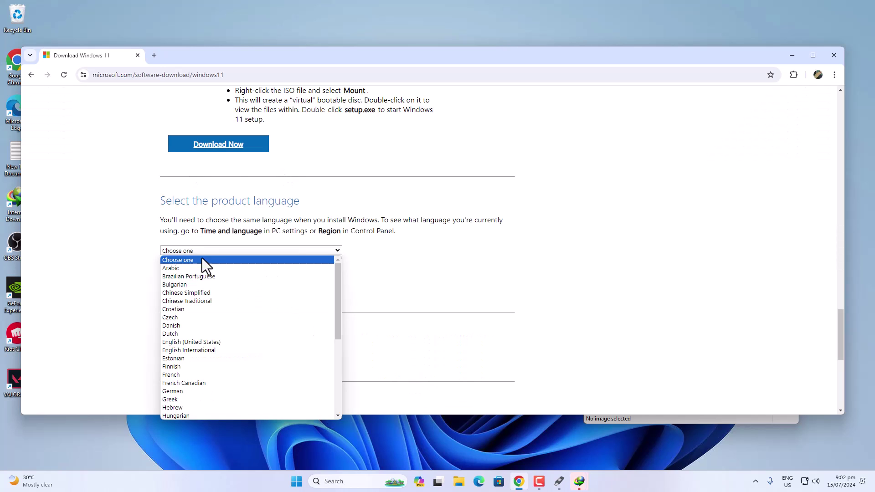
scroll(223, 310, "down", 3)
scroll(234, 323, "up", 1)
scroll(228, 310, "up", 2)
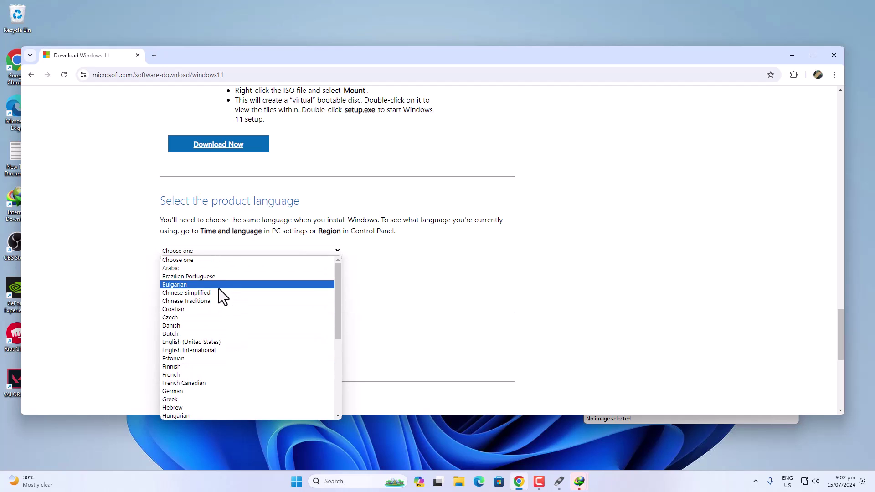
scroll(218, 289, "down", 2)
left_click(221, 285)
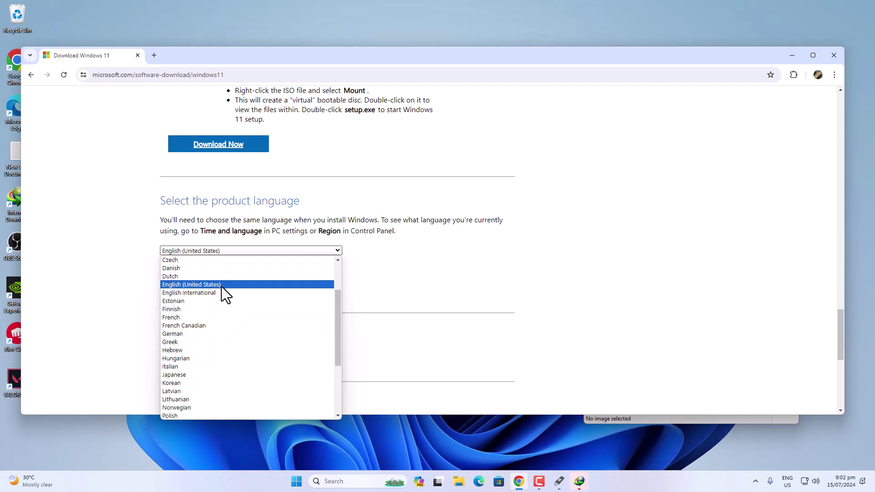
left_click(222, 286)
left_click(201, 295)
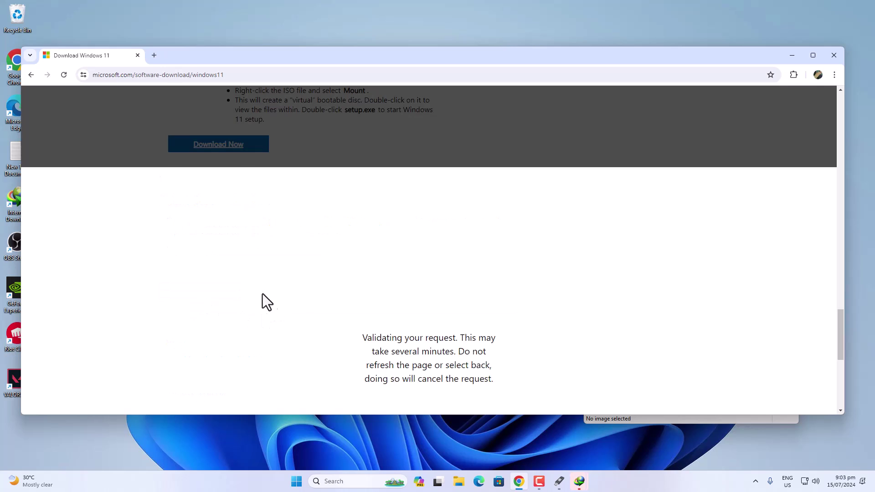
Step: Send the 64-bit Win11_23H2_English_x64v2.iso download to the download manager, then close Chrome
left_click(250, 188)
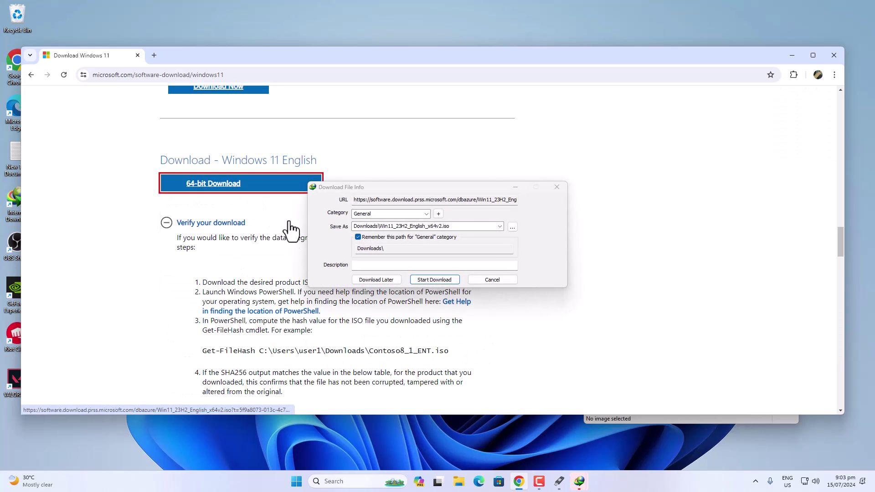
left_click(512, 226)
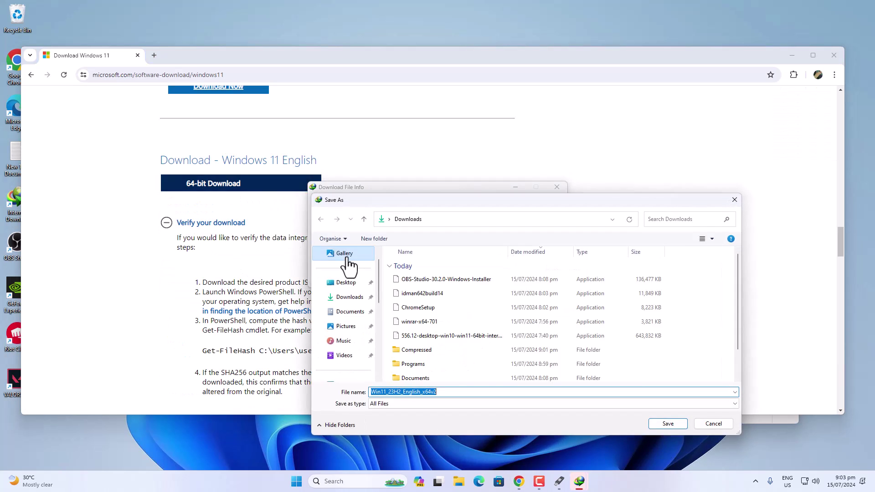
left_click(347, 284)
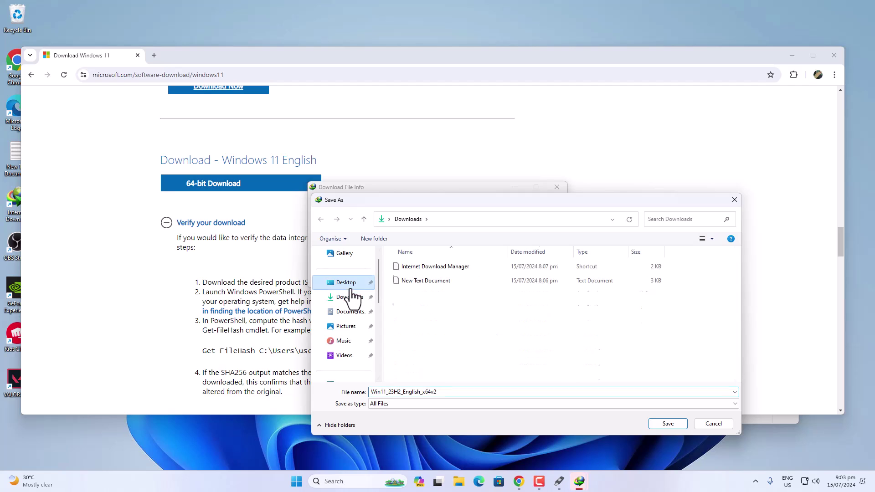
left_click(714, 424)
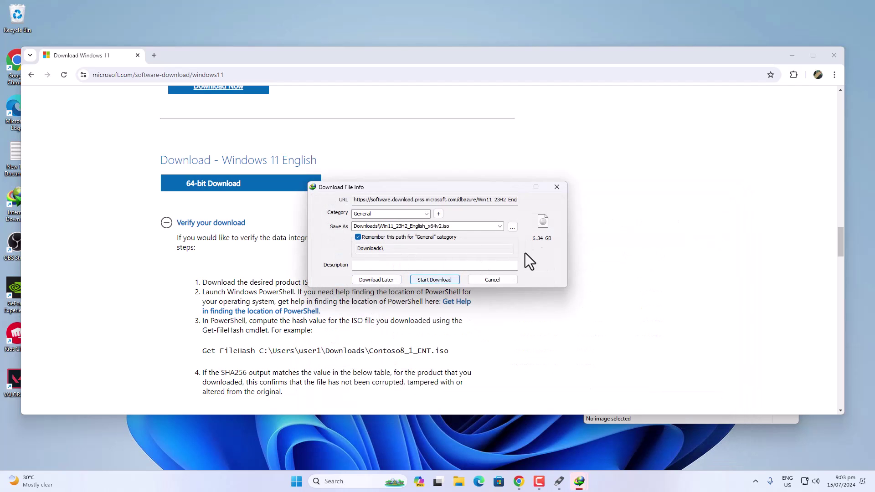
left_click(505, 281)
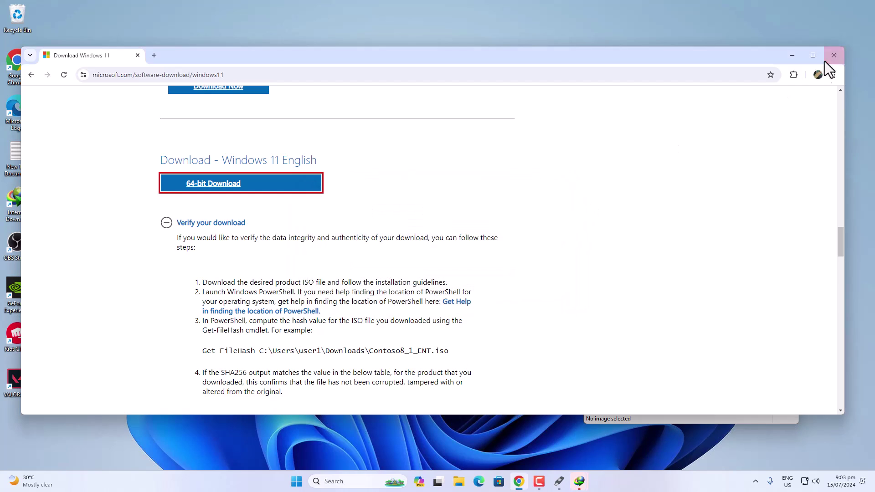
left_click(829, 59)
Step: Load Win11_23H2_EnglishInternational_x64v2.iso from Clips (E:) > windows iso into Rufus
left_click(501, 256)
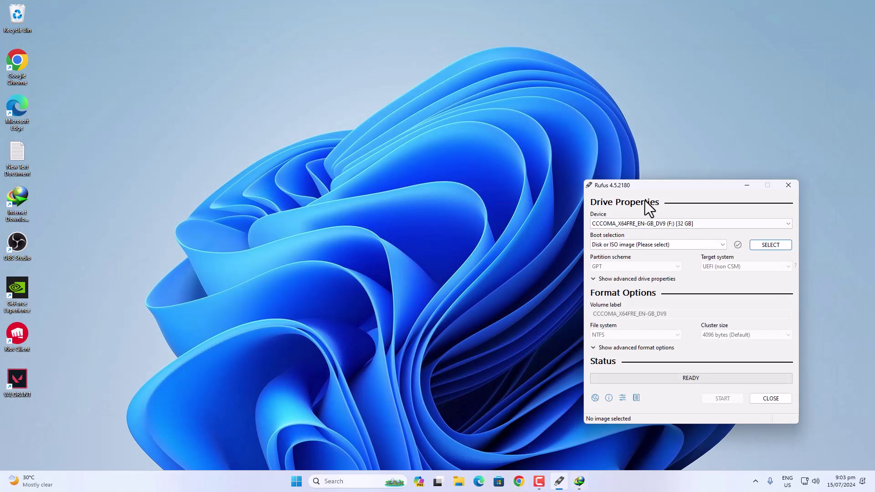
left_click_drag(650, 189, 279, 144)
left_click(395, 201)
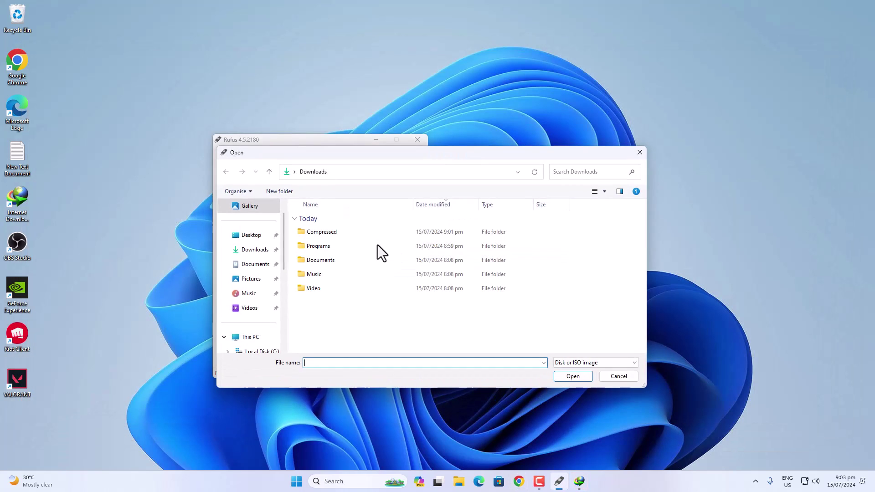
left_click_drag(398, 153, 441, 166)
scroll(303, 319, "down", 5)
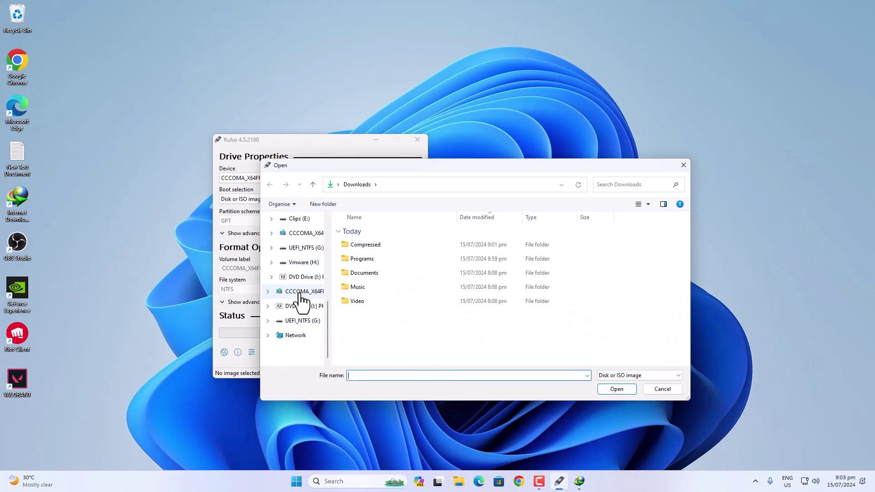
scroll(306, 317, "up", 3)
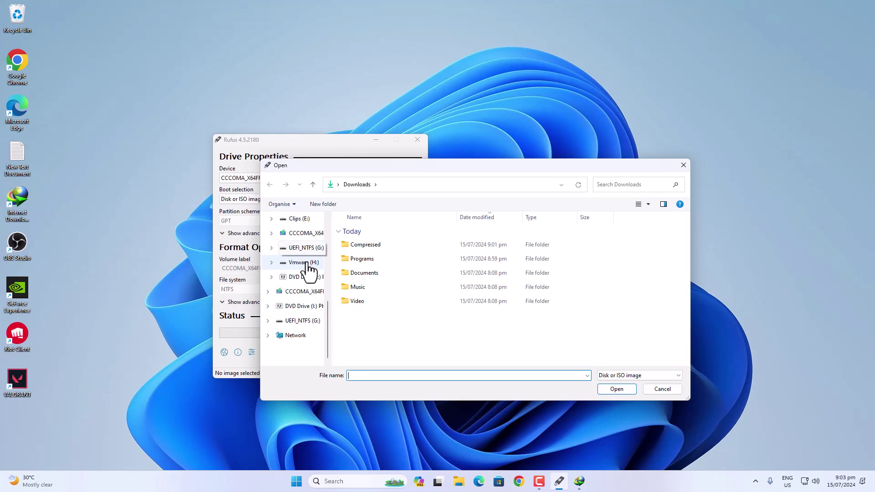
left_click(417, 302)
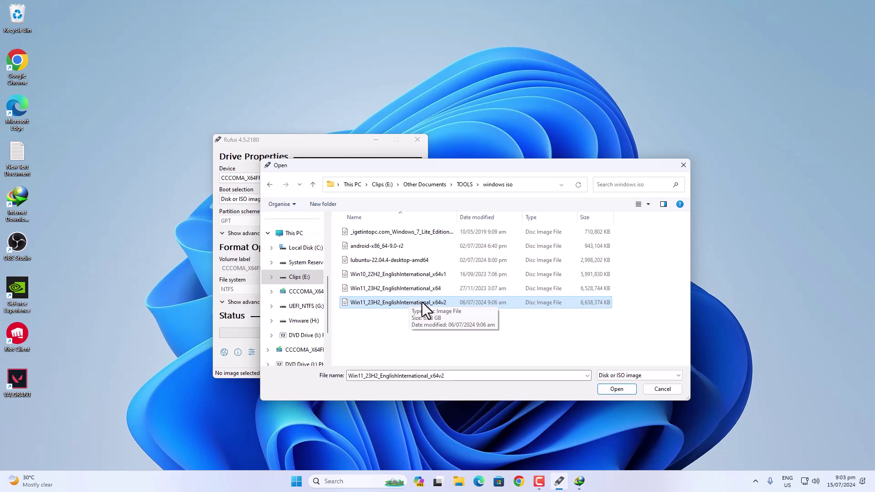
left_click(614, 390)
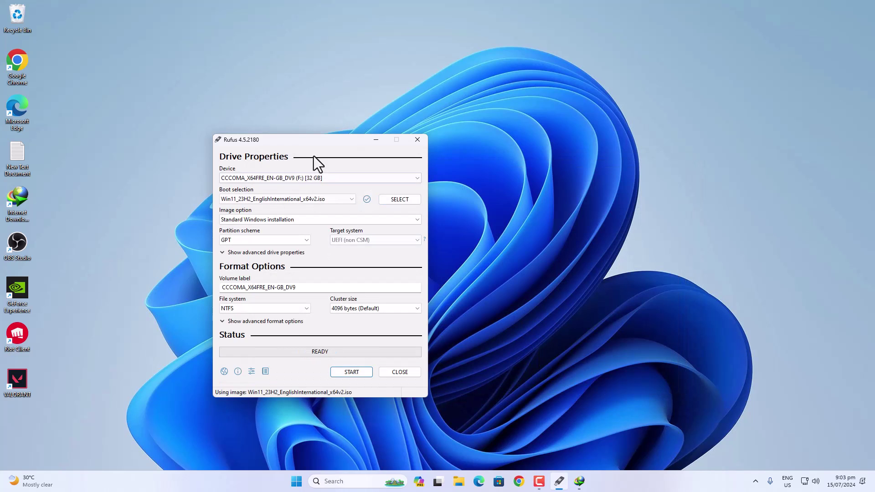
Step: Keep GPT as the partition scheme for a UEFI (non CSM) target
left_click_drag(314, 150, 375, 131)
left_click(342, 221)
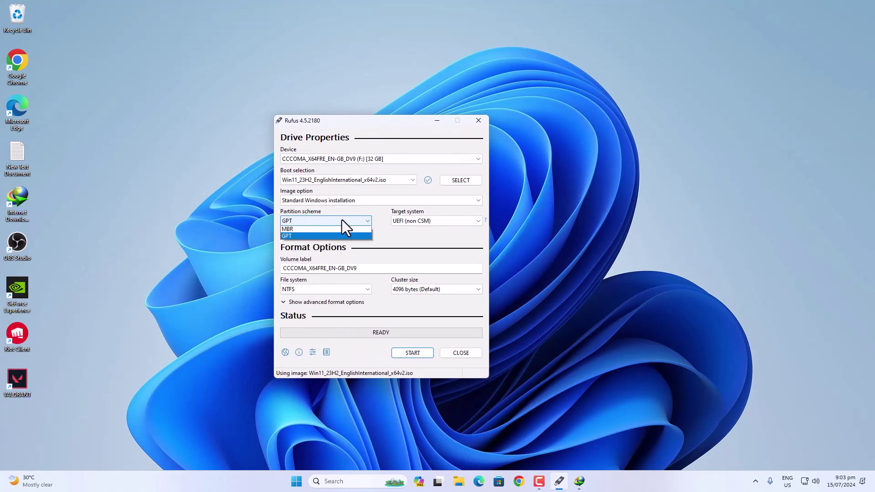
left_click(309, 237)
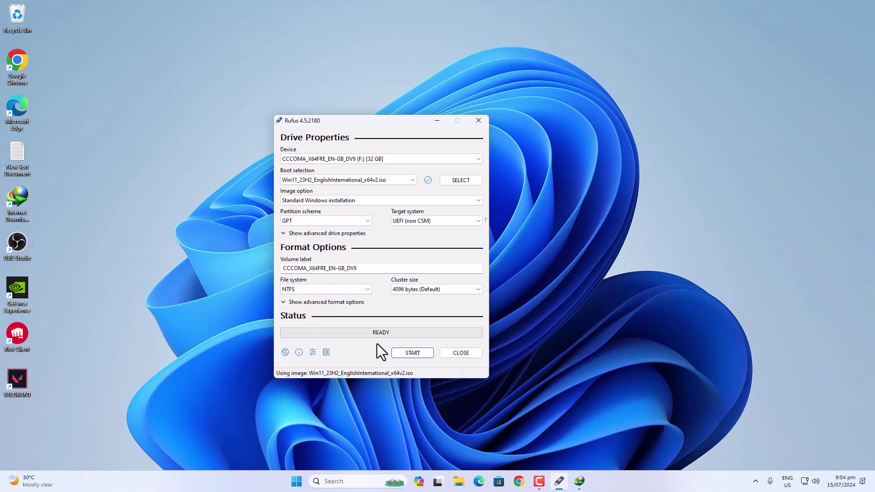
Step: Start writing, enable a local account, and disable data collection and BitLocker in the customisation options
left_click(405, 356)
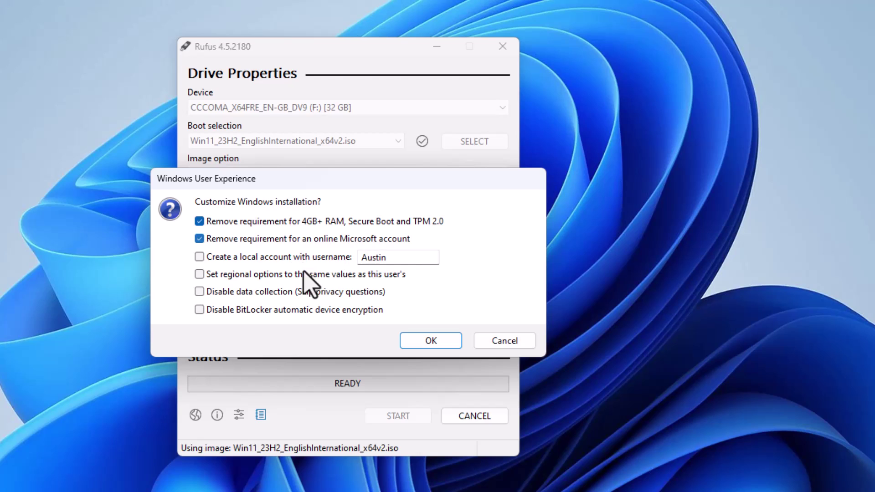
key("Tab")
left_click(201, 257)
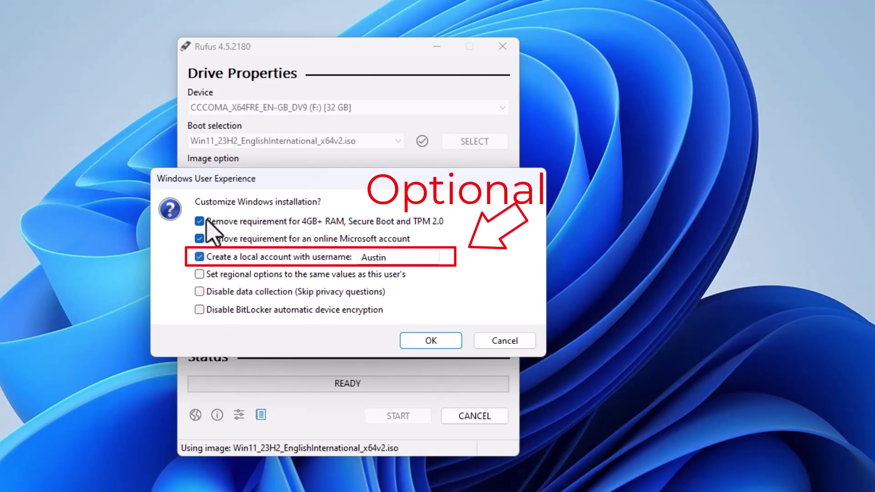
left_click(199, 310)
left_click(199, 292)
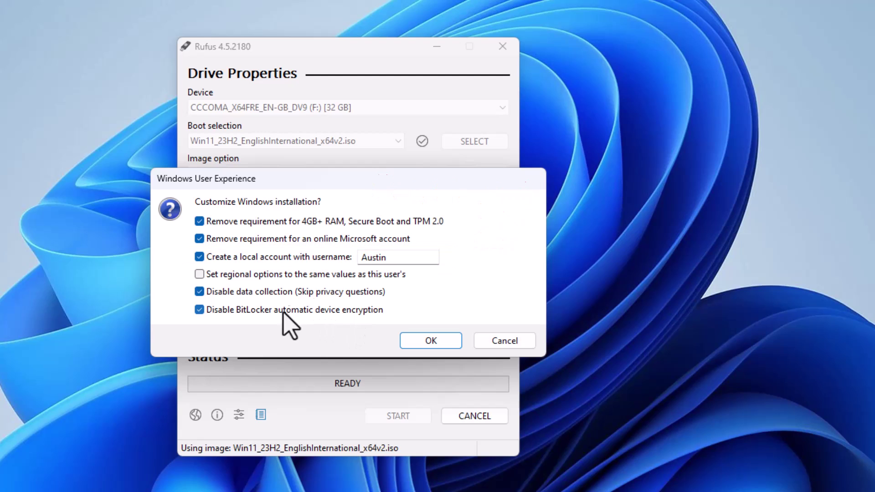
left_click(424, 346)
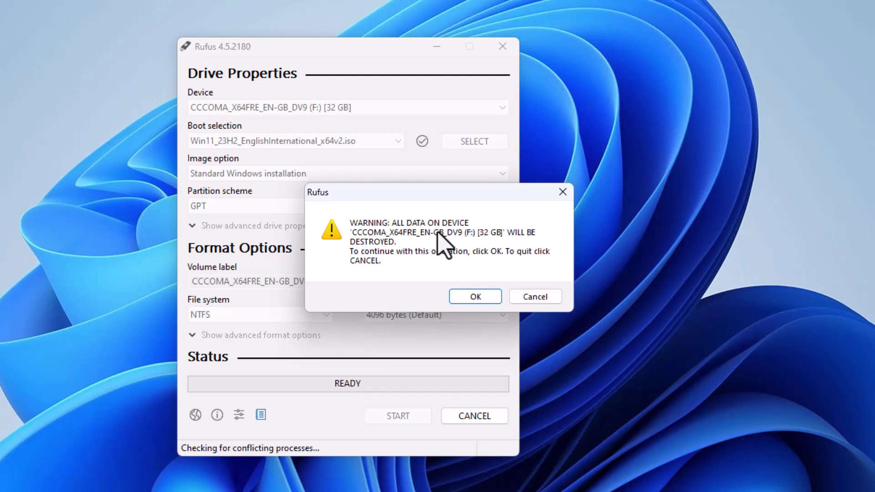
Step: Confirm the data-destruction warning so Rufus wipes the drive and starts writing
left_click(479, 296)
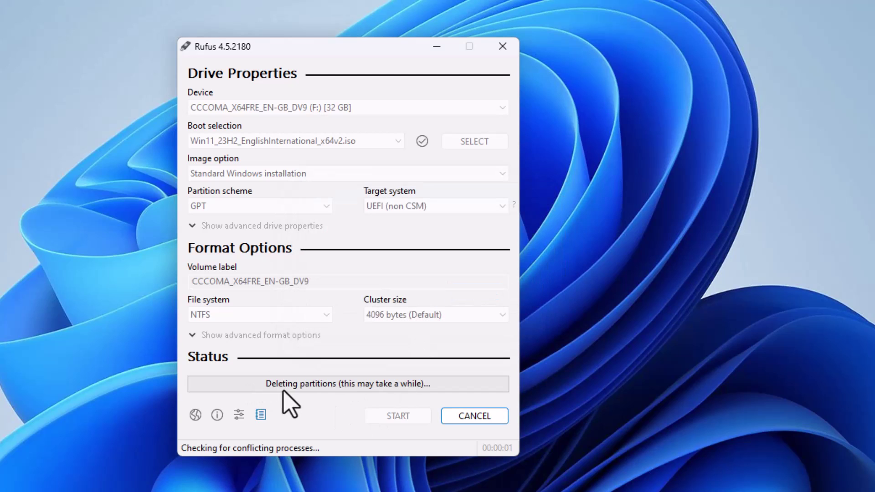